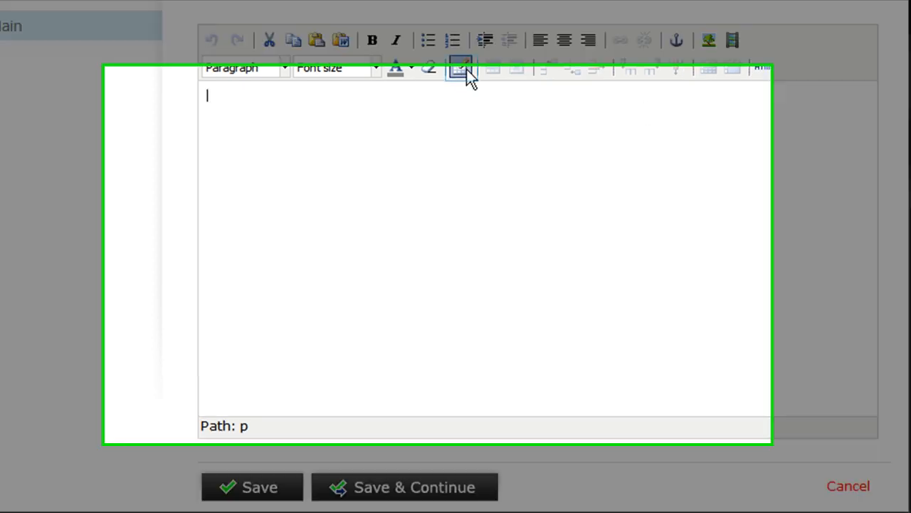
Insert a two-column, two-row table with Center alignment, border 1, width 75% and a table caption
click(462, 69)
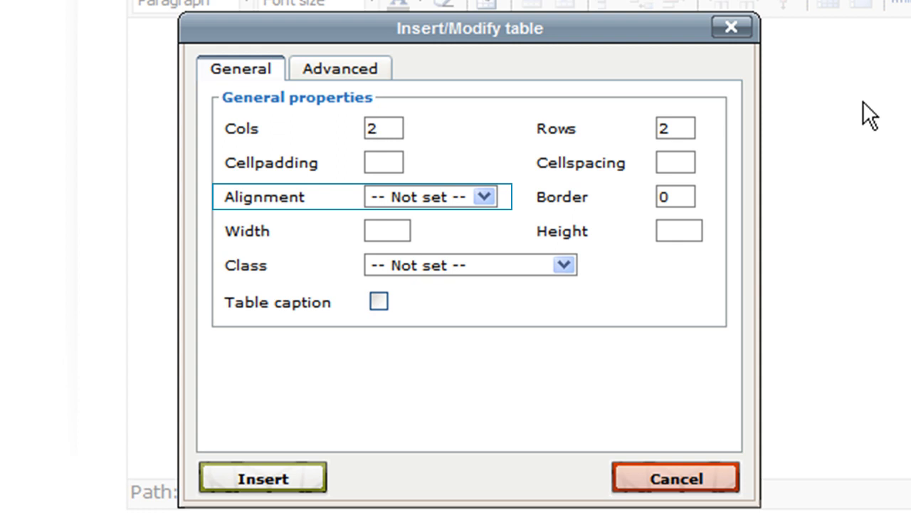
click(488, 191)
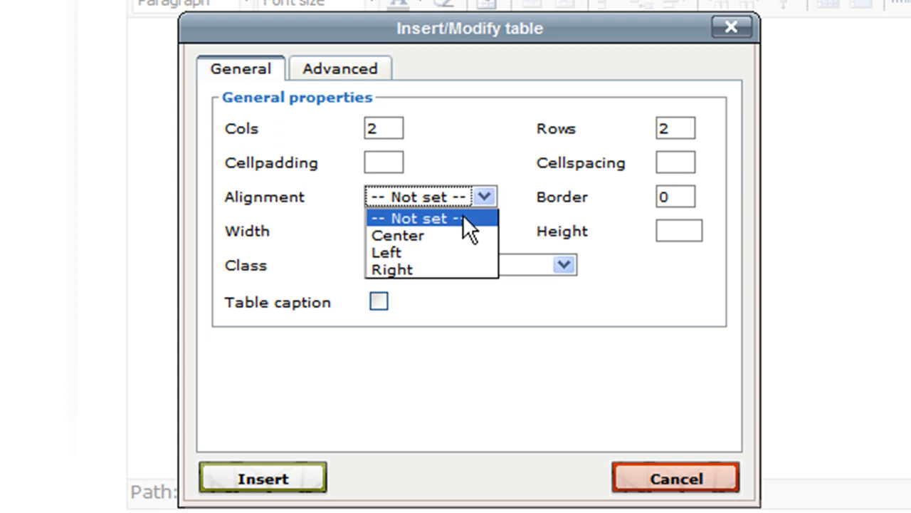
click(463, 234)
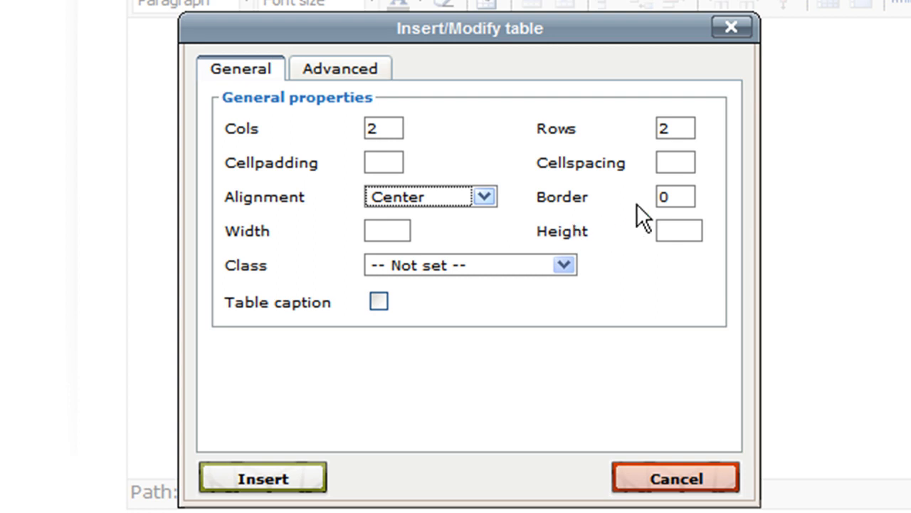
key(Tab)
text(1)
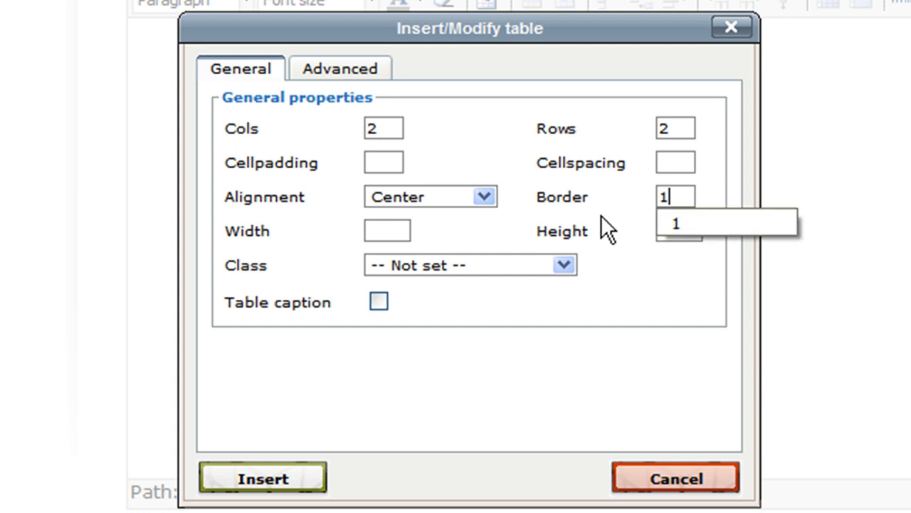
key(Tab)
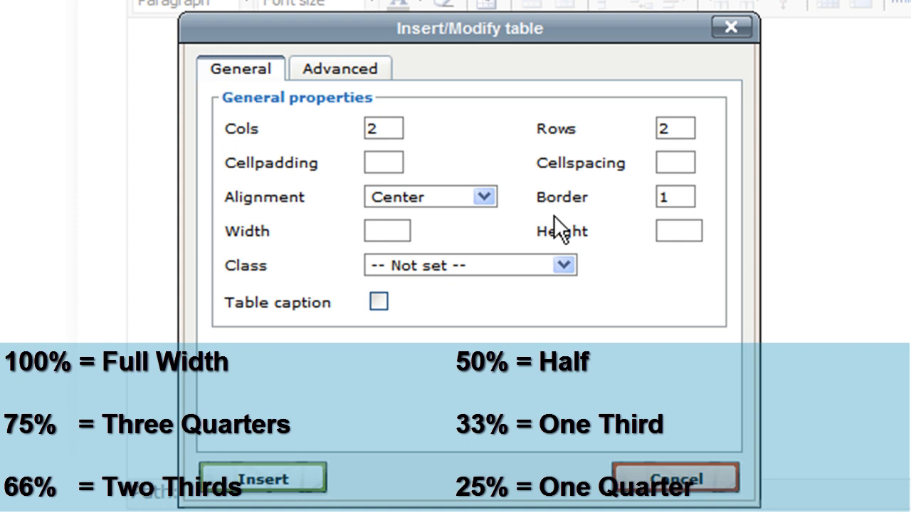
click(403, 222)
text(75%)
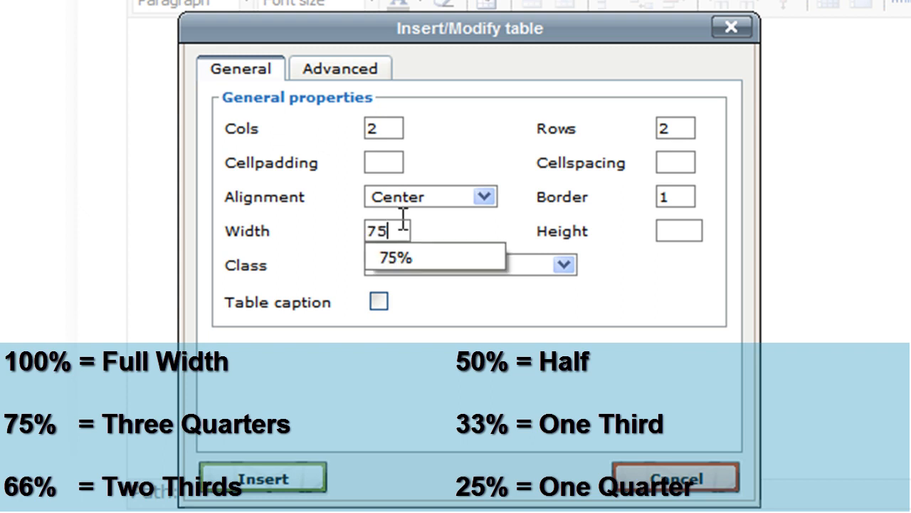
click(464, 225)
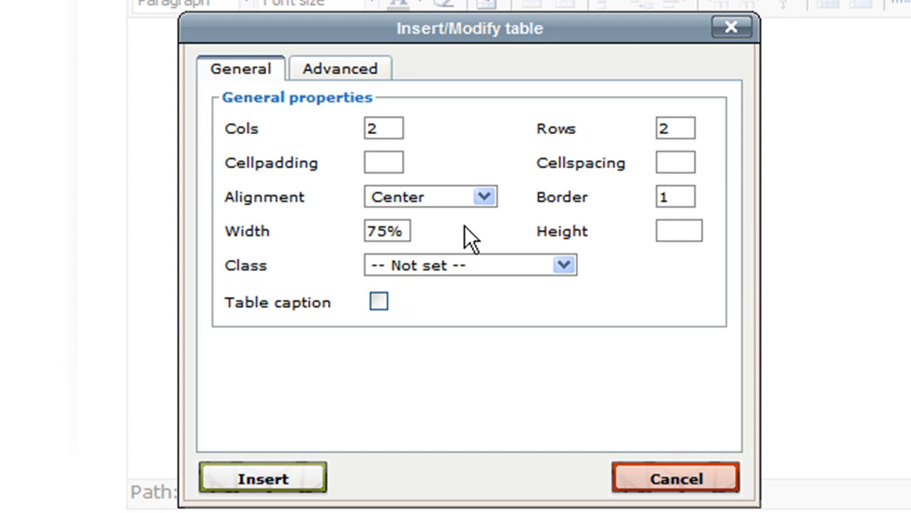
click(379, 302)
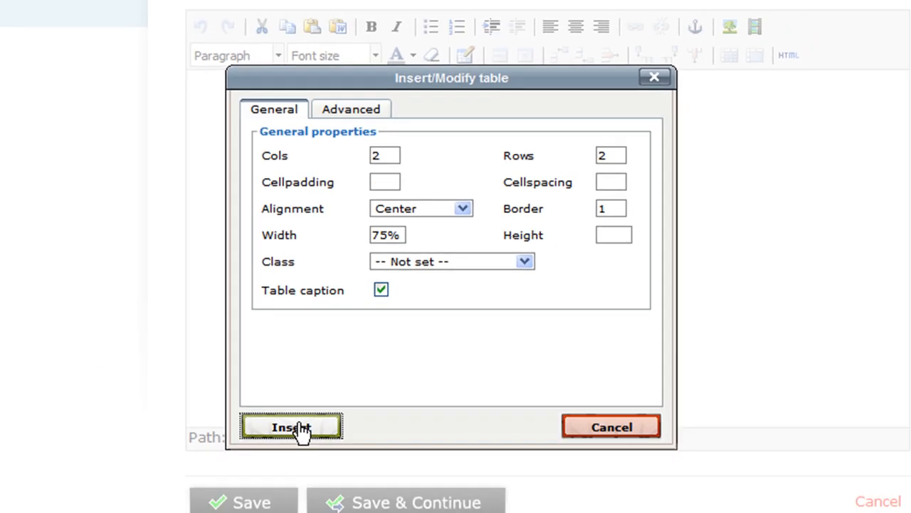
click(276, 477)
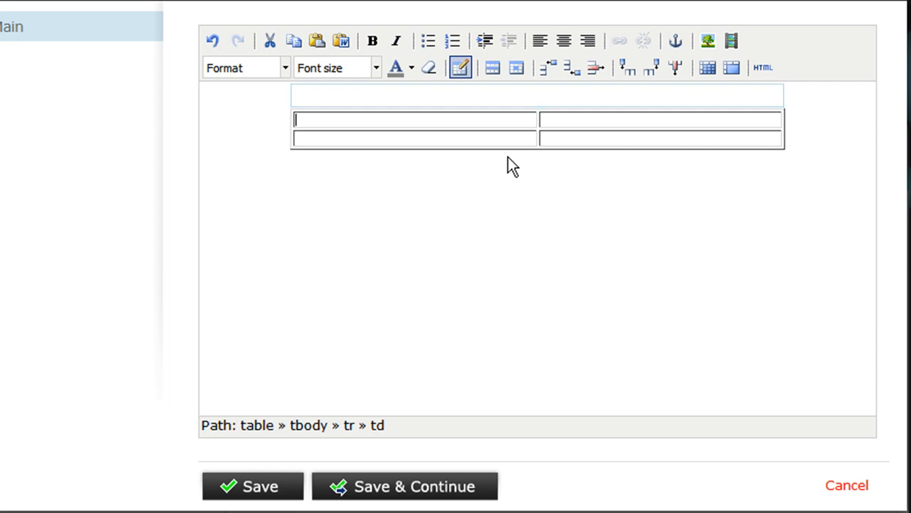
Enter "Some of My Favorite Things" as the table's caption
click(545, 103)
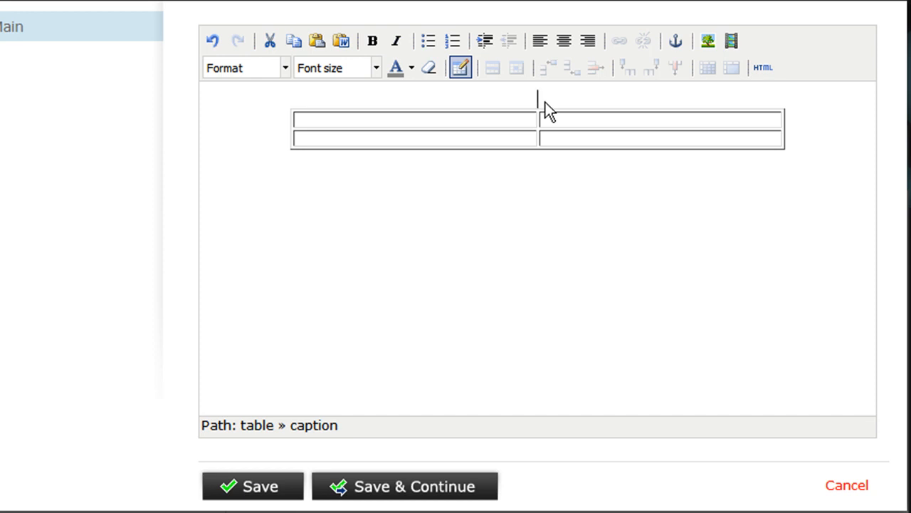
text(Some of M)
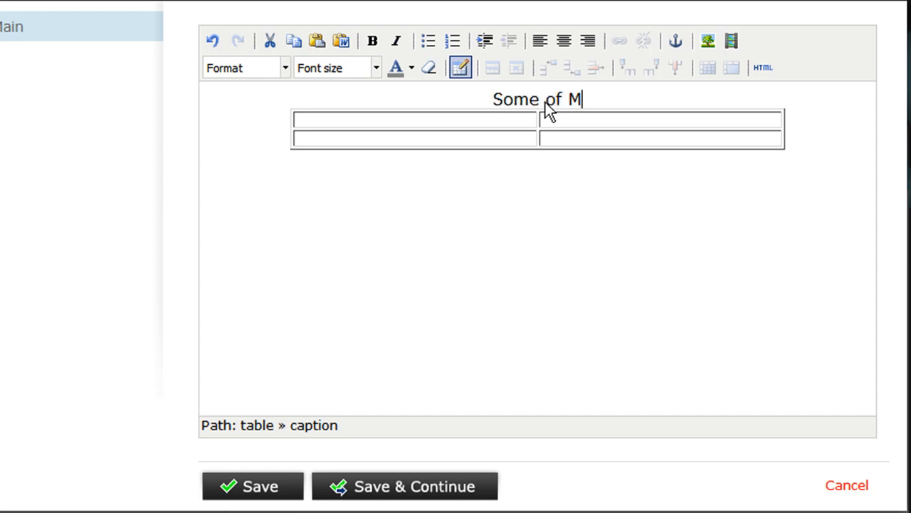
text(y Favorite )
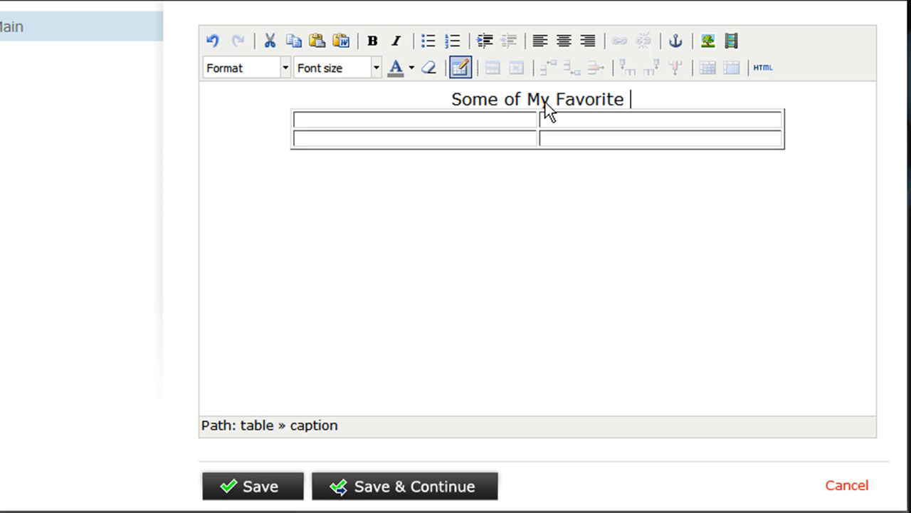
text(Things)
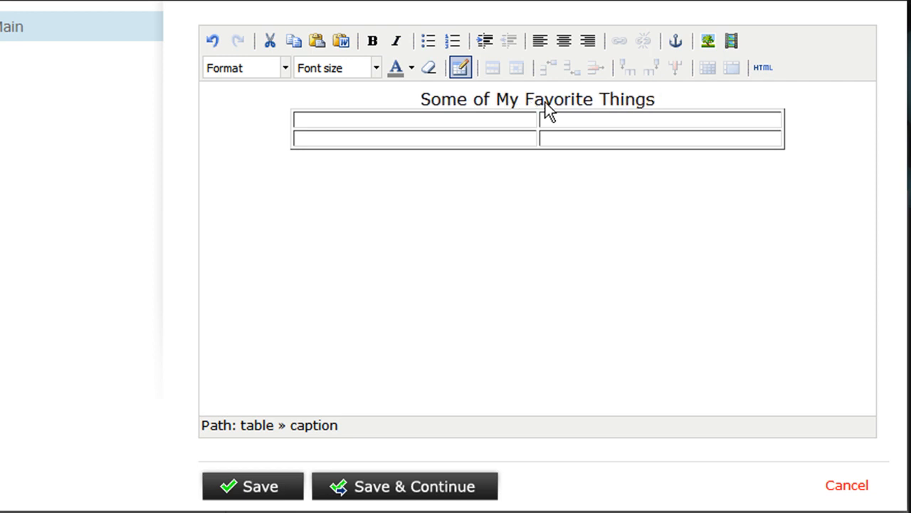
Fill the first table row with Chocolate and Minecraft, and the second row with Cow and LoZ
click(503, 116)
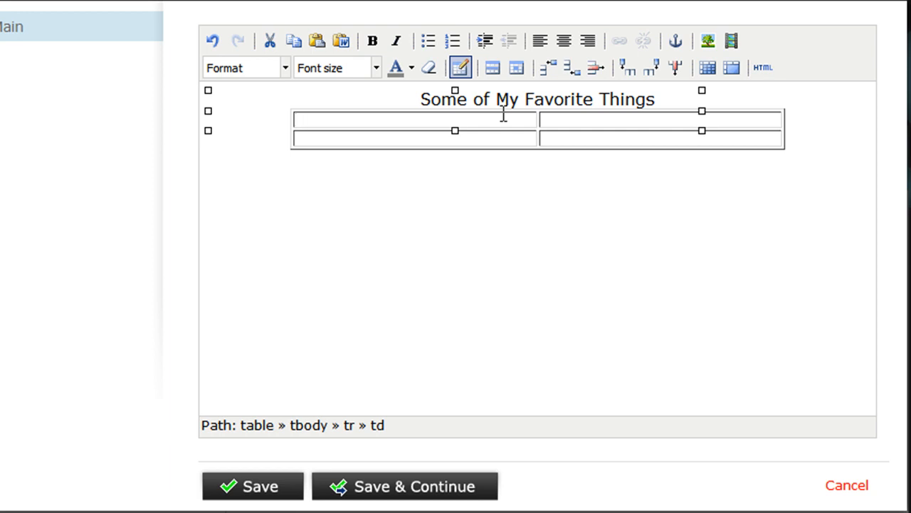
text(Chocolate)
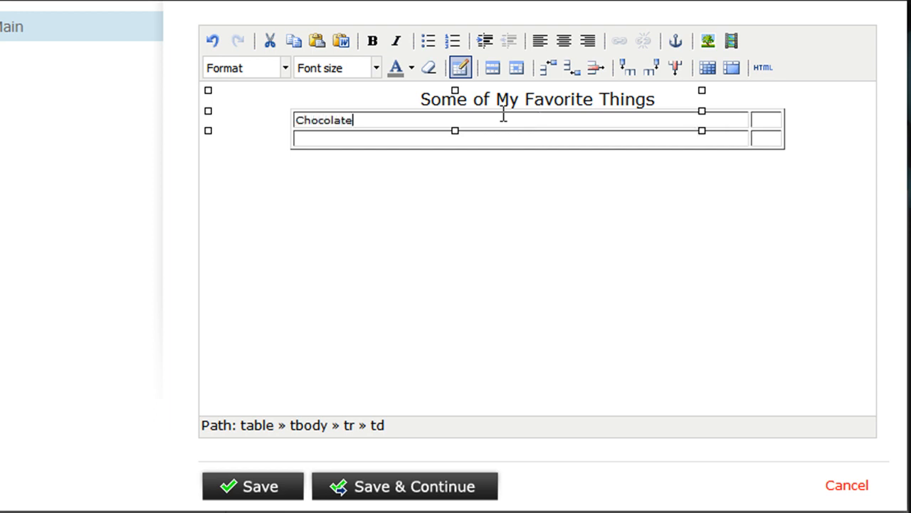
key(Tab)
text(Minecraft)
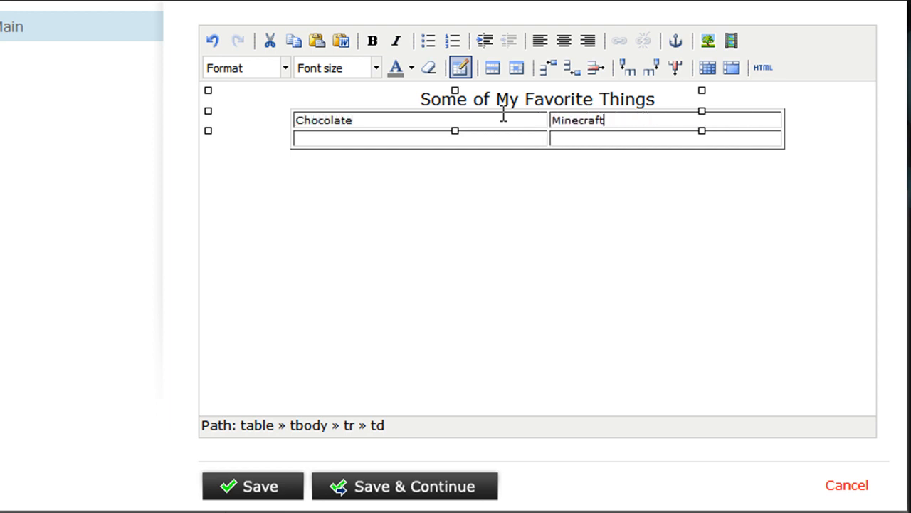
key(Tab)
text(Cow)
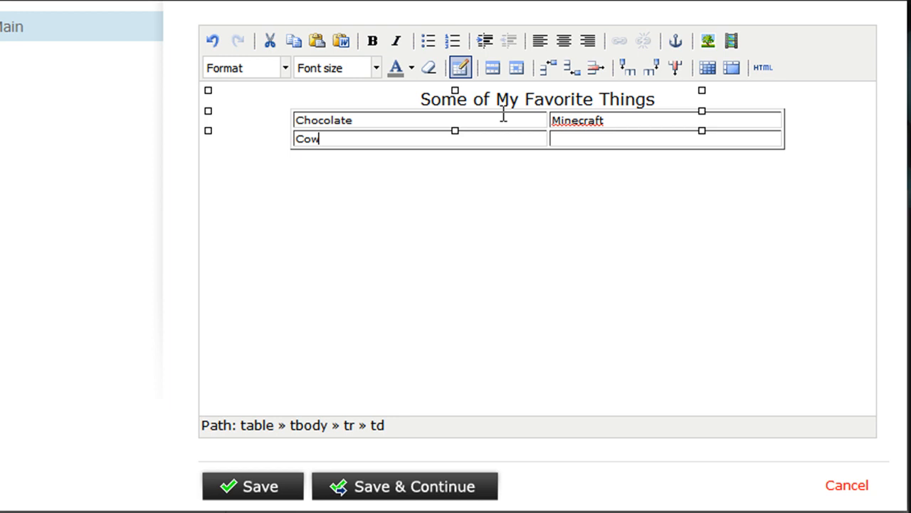
key(Tab)
text(LoZ)
Set the existing table's border to 0 in its table properties
click(504, 116)
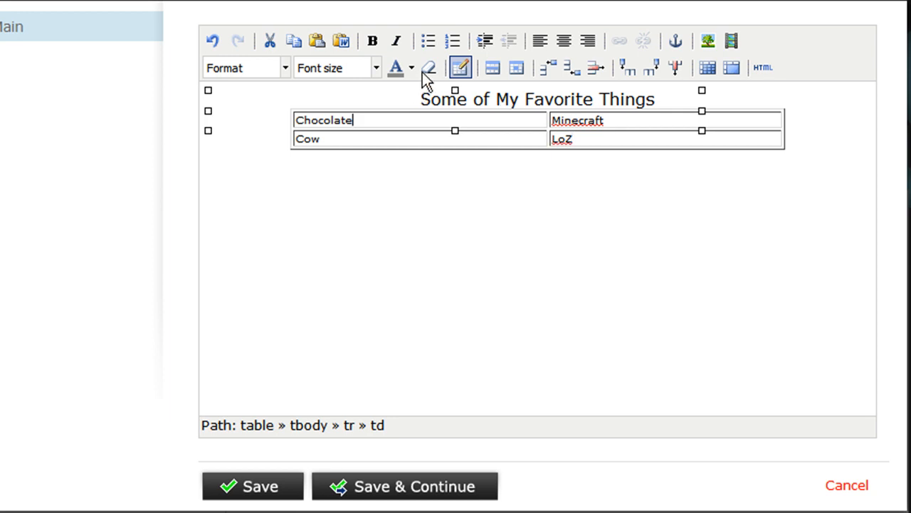
click(460, 70)
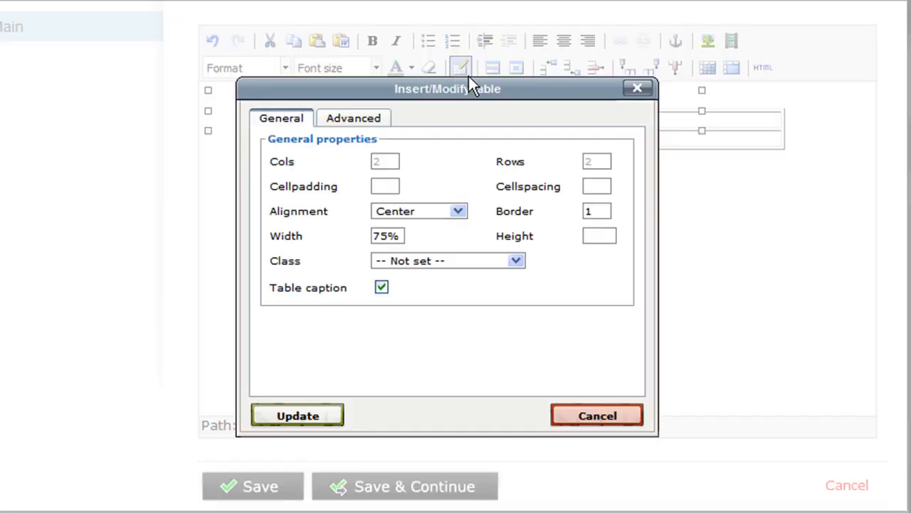
double_click(588, 210)
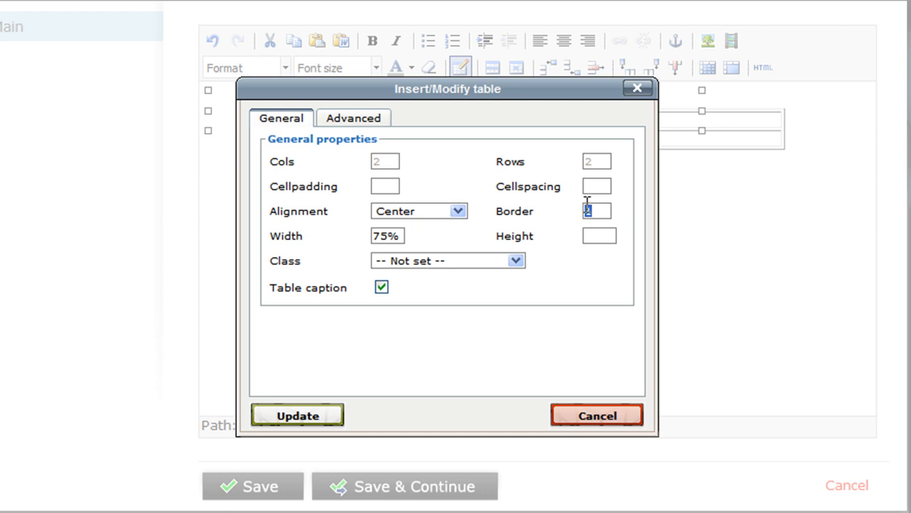
text(0)
click(321, 419)
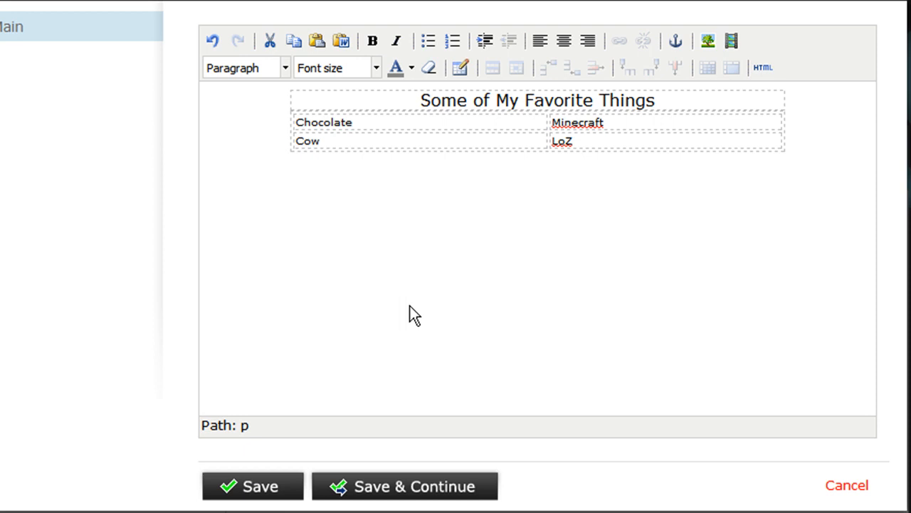
Insert a row below the Cow row and fill its cells with Pizza and Portal
click(445, 140)
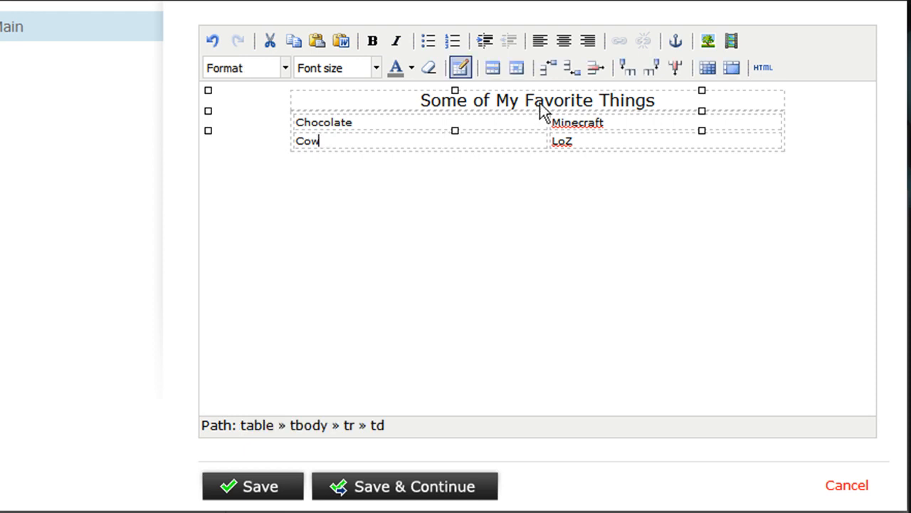
click(573, 69)
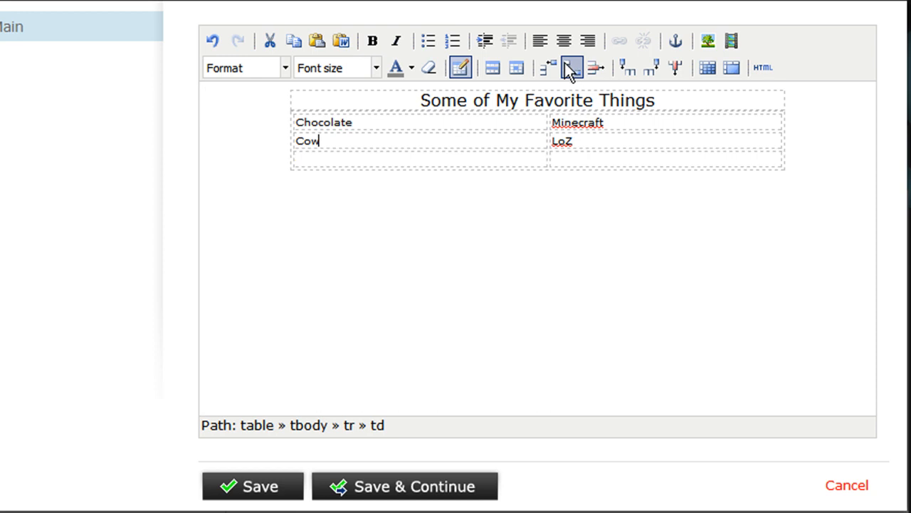
click(436, 157)
text(Pizza)
key(Tab)
text(Portal)
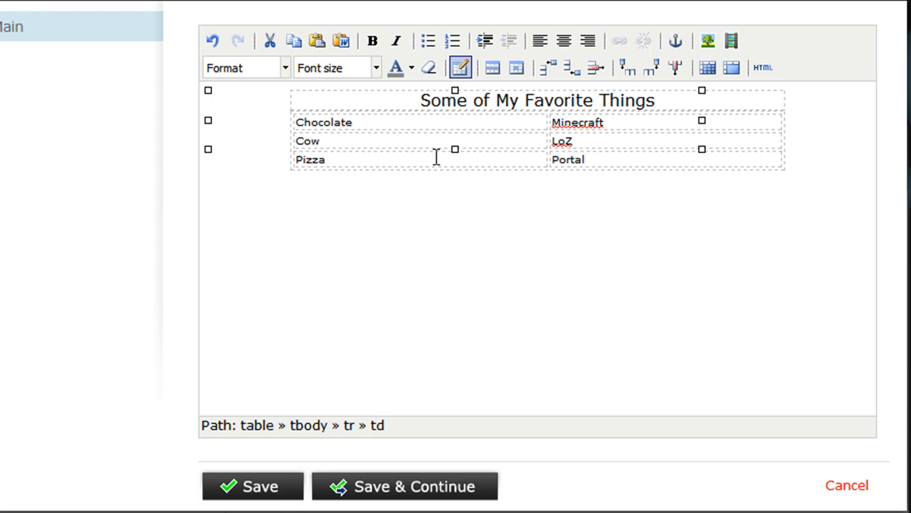
Insert a column after the Minecraft column and fill its three cells with people's first names
click(637, 138)
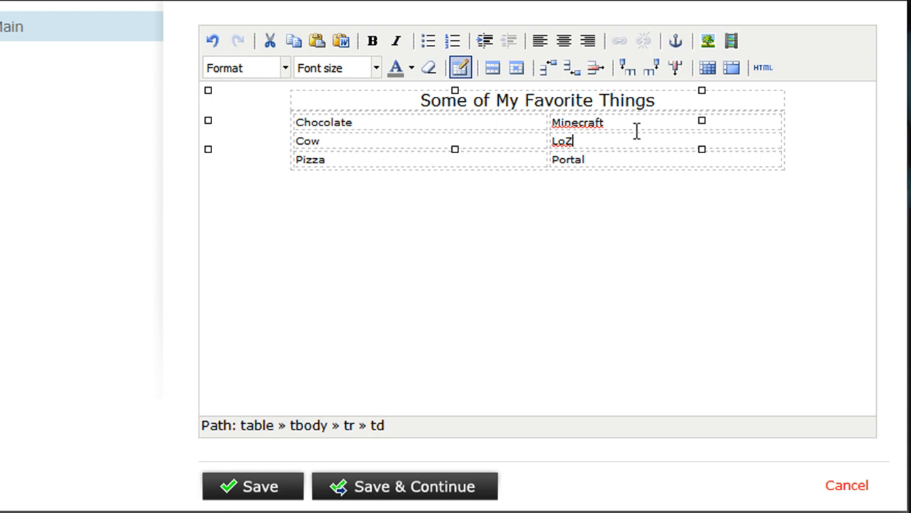
click(652, 71)
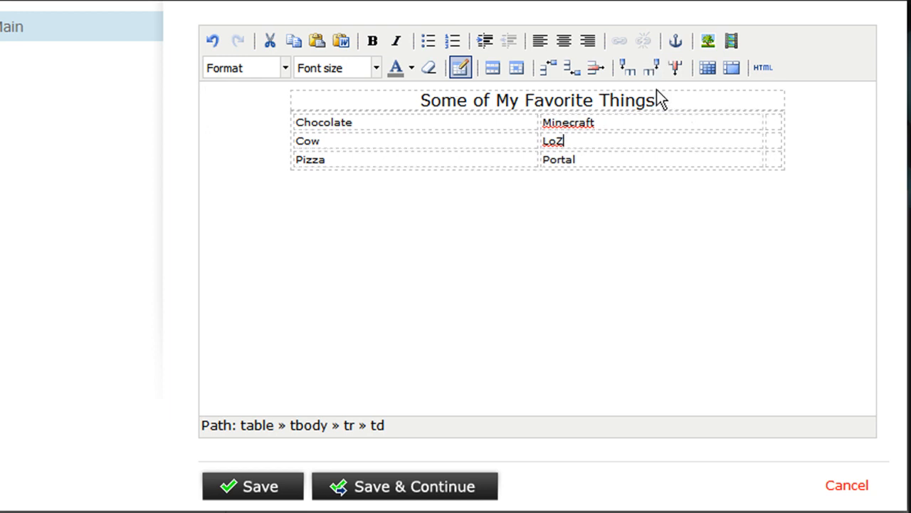
click(769, 121)
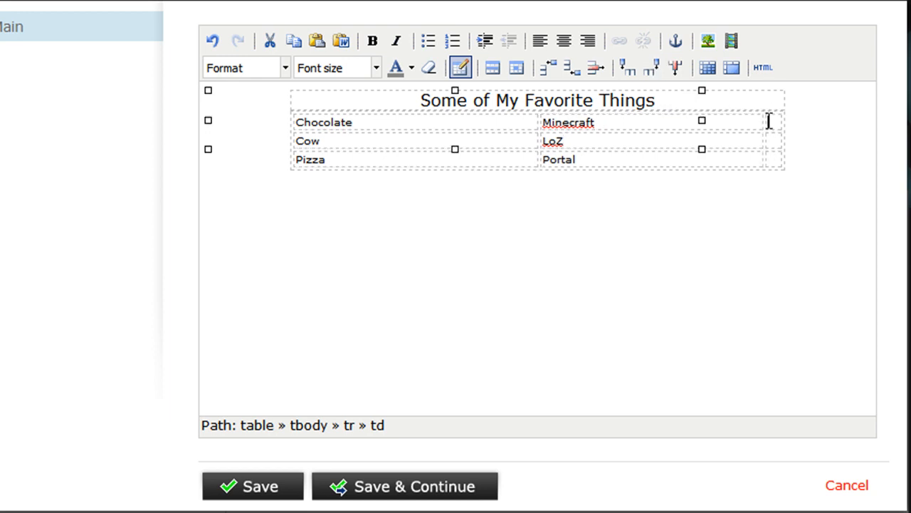
text(Isaac)
key(Down)
text(DAn)
key(BackSpace)
key(BackSpace)
text(an)
key(Down)
text(Mercedes)
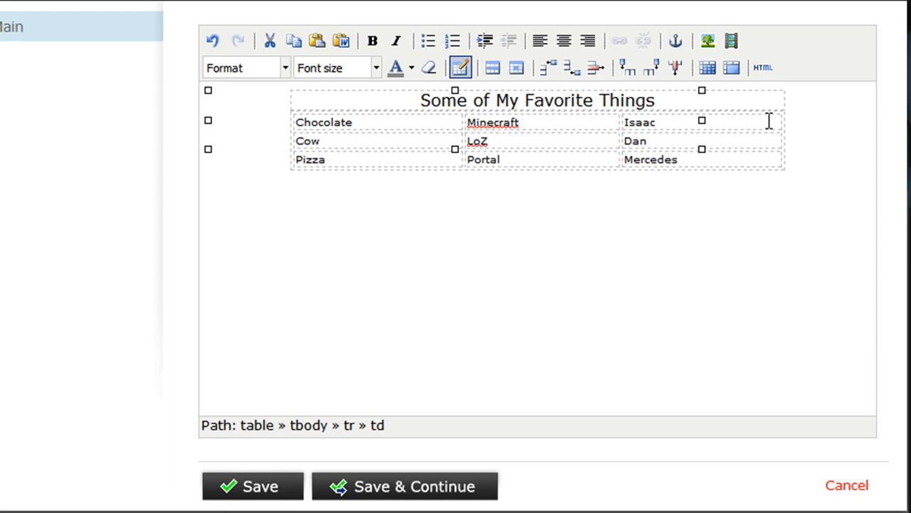
Delete the table's Pizza row and the column containing the first names
click(570, 161)
click(595, 70)
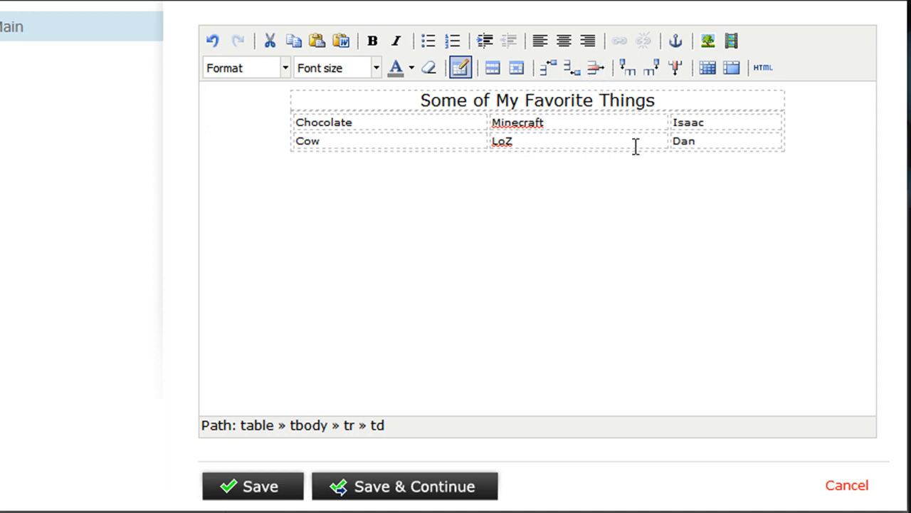
click(748, 134)
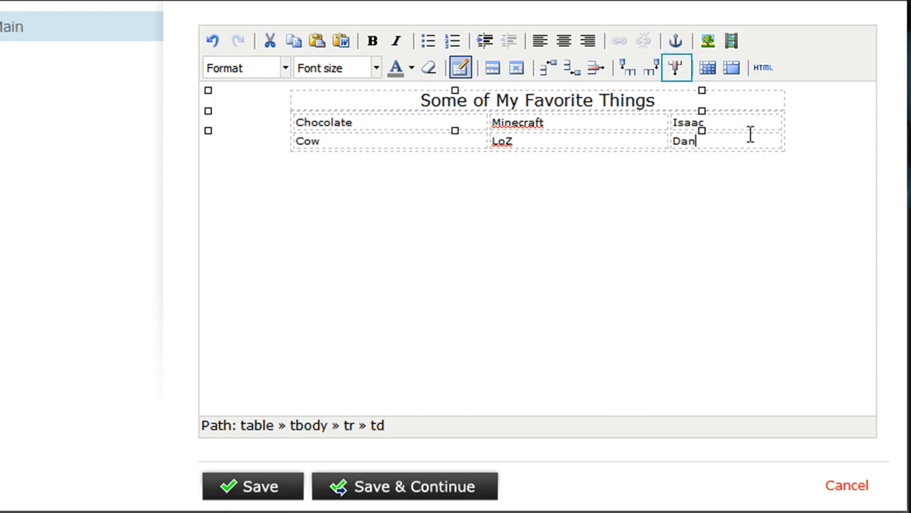
click(677, 68)
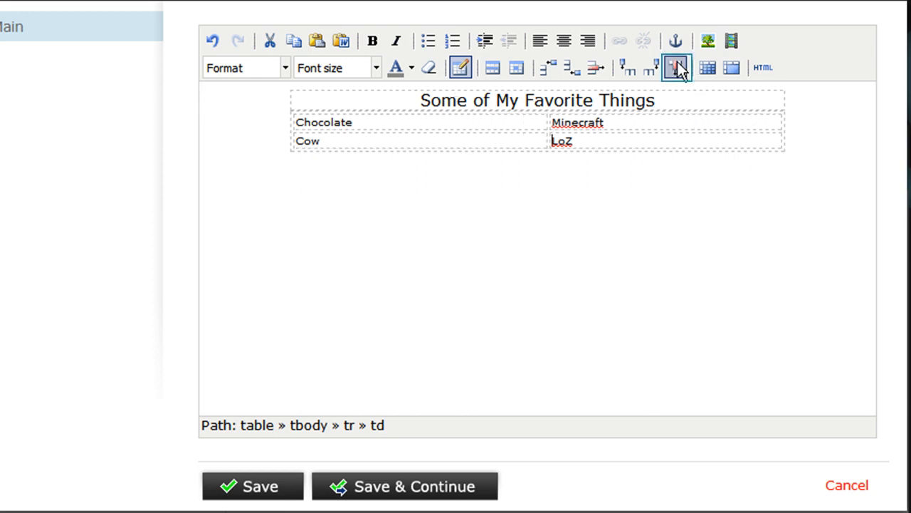